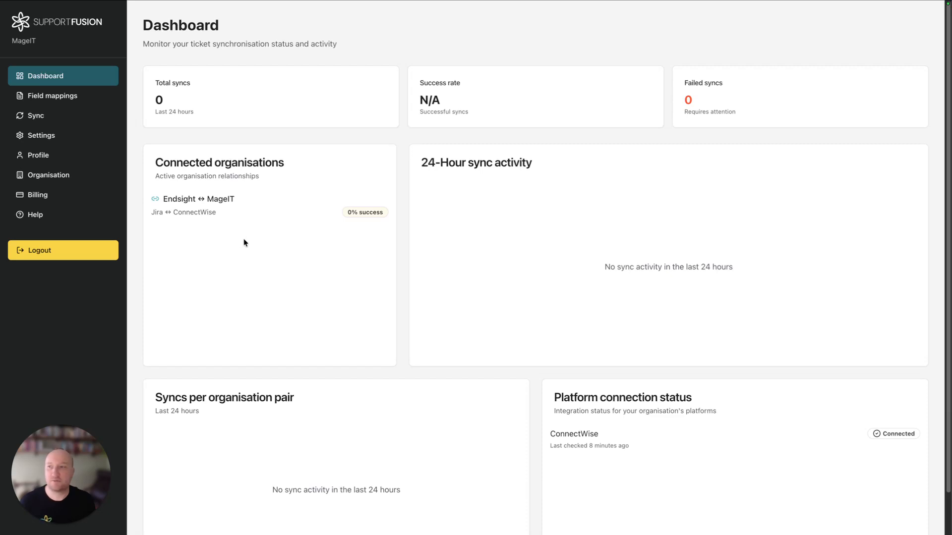
# Step: Open the integration configuration from MageIT's settings and select the Endsight ↔ MageIT organisation relationship
pyautogui.click(95, 135)
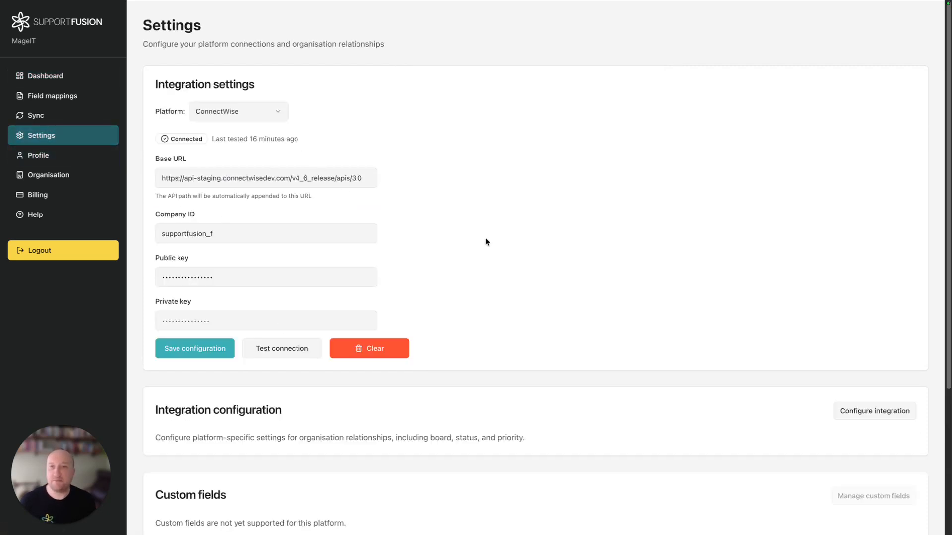
pyautogui.scroll(-4, 482, 234)
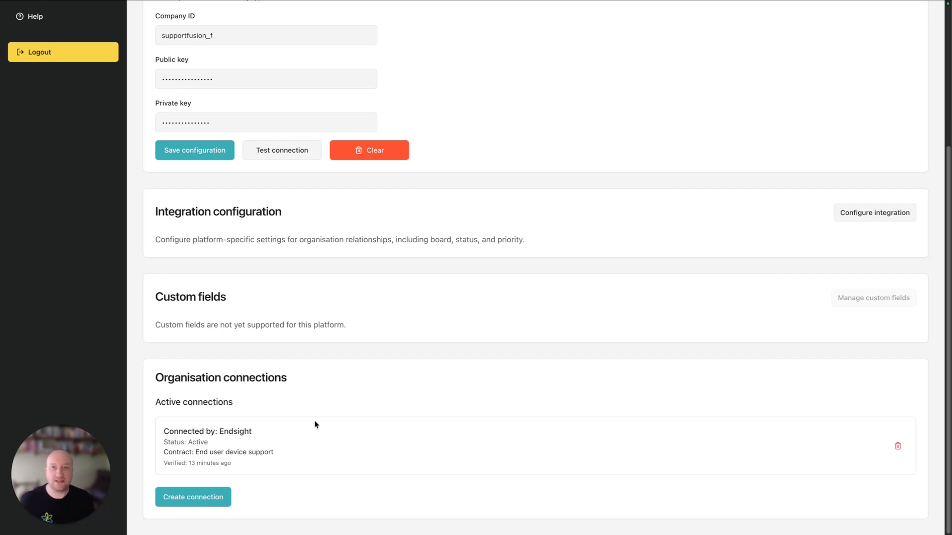
pyautogui.scroll(4, 314, 421)
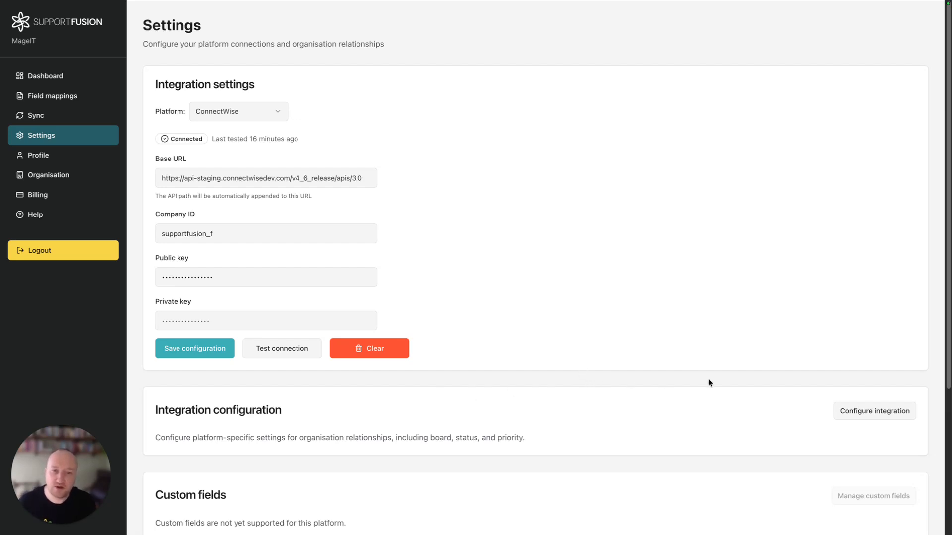
pyautogui.click(899, 409)
pyautogui.click(418, 167)
pyautogui.click(418, 182)
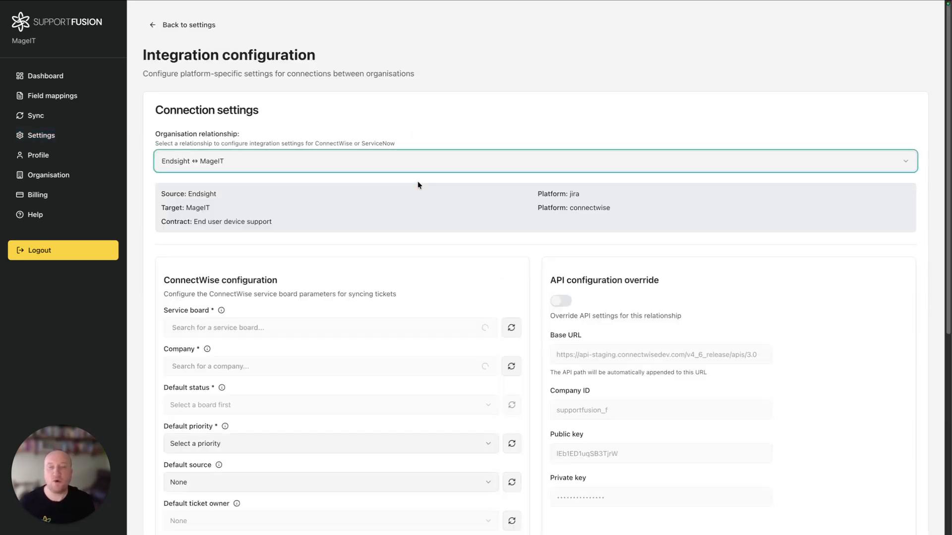
# Step: Review the ConnectWise configuration from the service board through the customer filter for syncing back to Jira, and save it
pyautogui.scroll(-2, 417, 182)
pyautogui.scroll(-1, 417, 185)
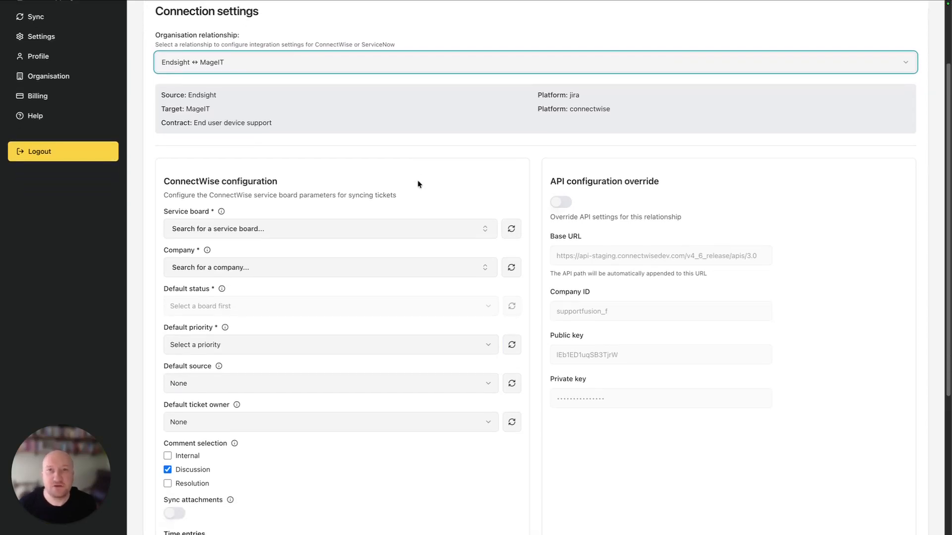
pyautogui.scroll(-2, 417, 180)
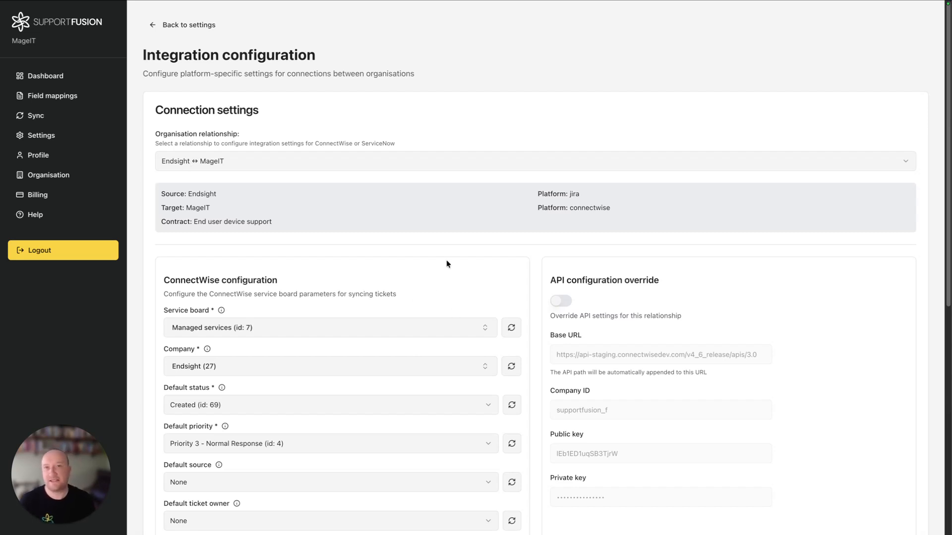
pyautogui.scroll(-3, 446, 264)
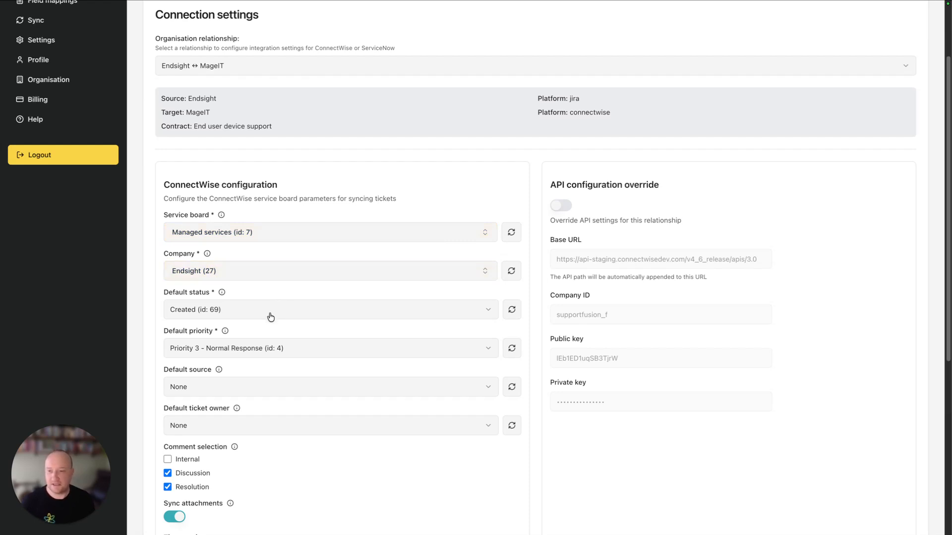
pyautogui.scroll(-4, 313, 323)
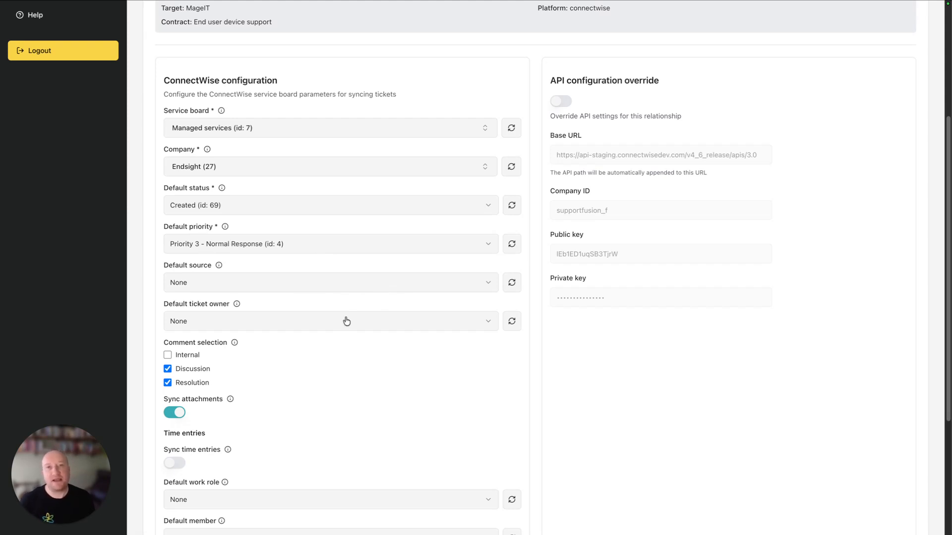
pyautogui.scroll(-2, 366, 363)
pyautogui.scroll(-3, 366, 364)
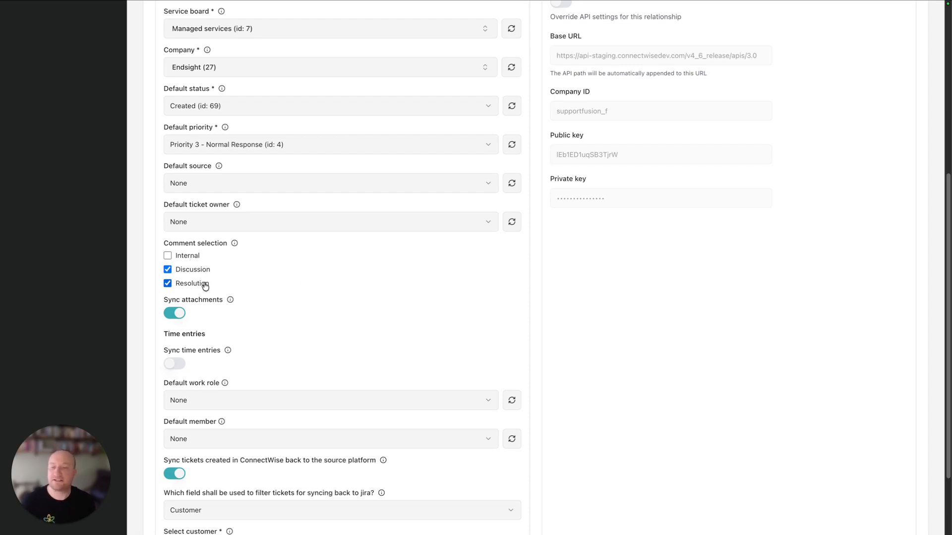
pyautogui.scroll(-3, 333, 338)
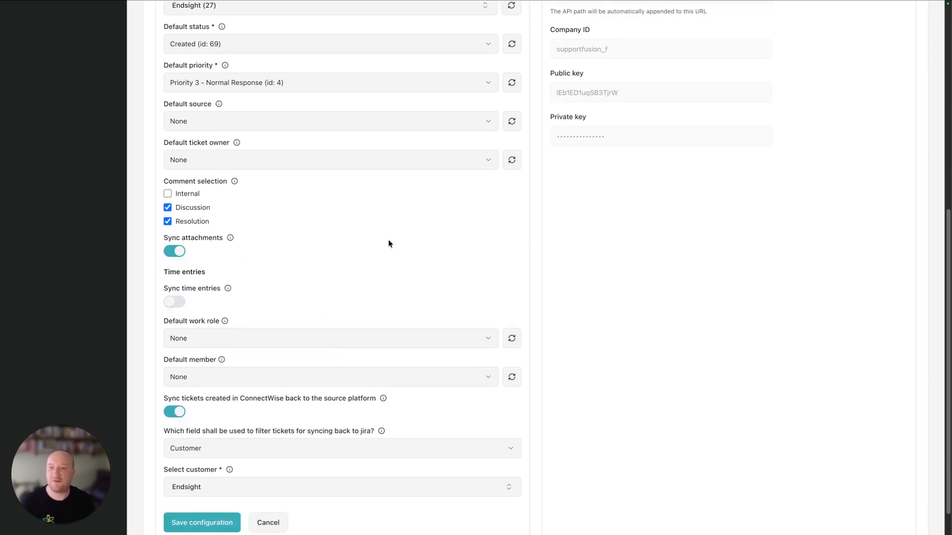
pyautogui.scroll(-2, 388, 244)
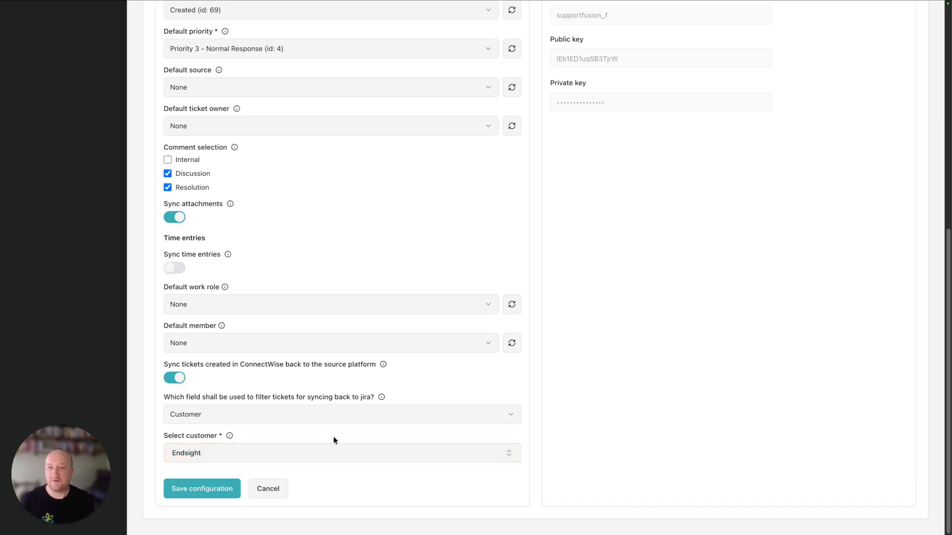
pyautogui.scroll(10, 333, 437)
pyautogui.scroll(-10, 333, 437)
pyautogui.click(234, 488)
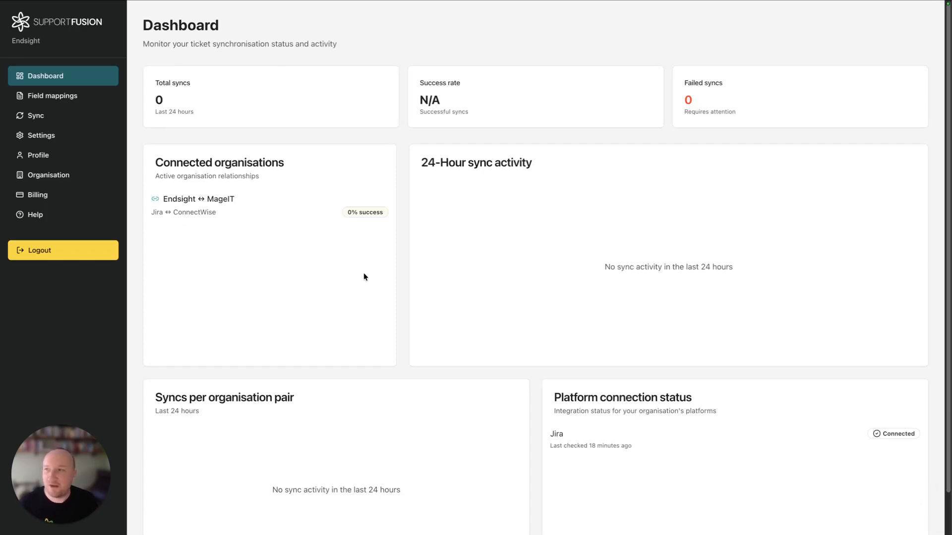
# Step: Open the integration configuration from Endsight's Jira settings and select the Endsight ↔ MageIT relationship
pyautogui.click(63, 137)
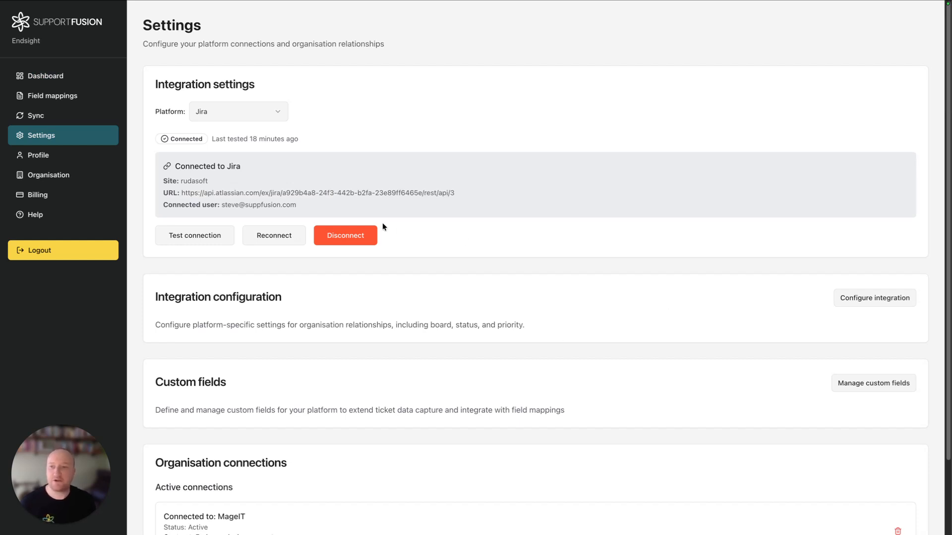
pyautogui.click(863, 298)
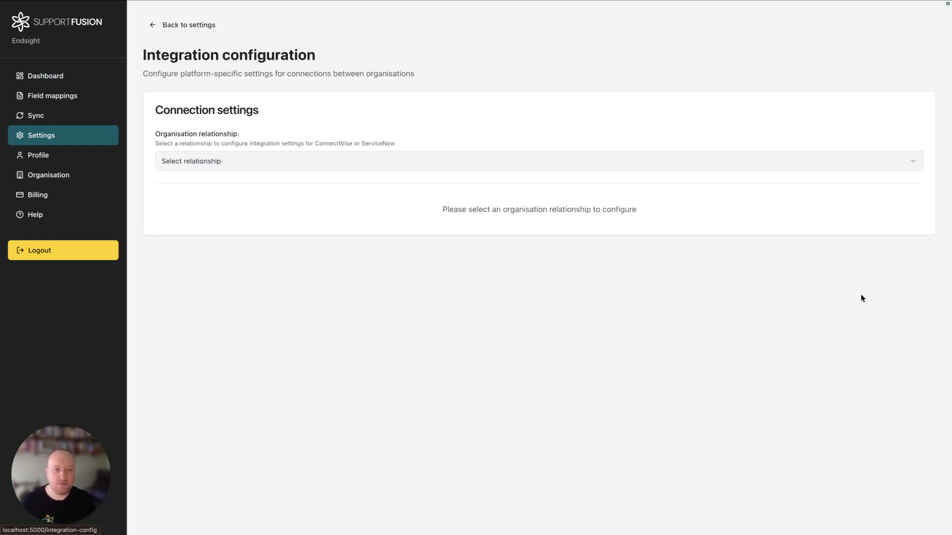
pyautogui.click(460, 169)
pyautogui.click(453, 182)
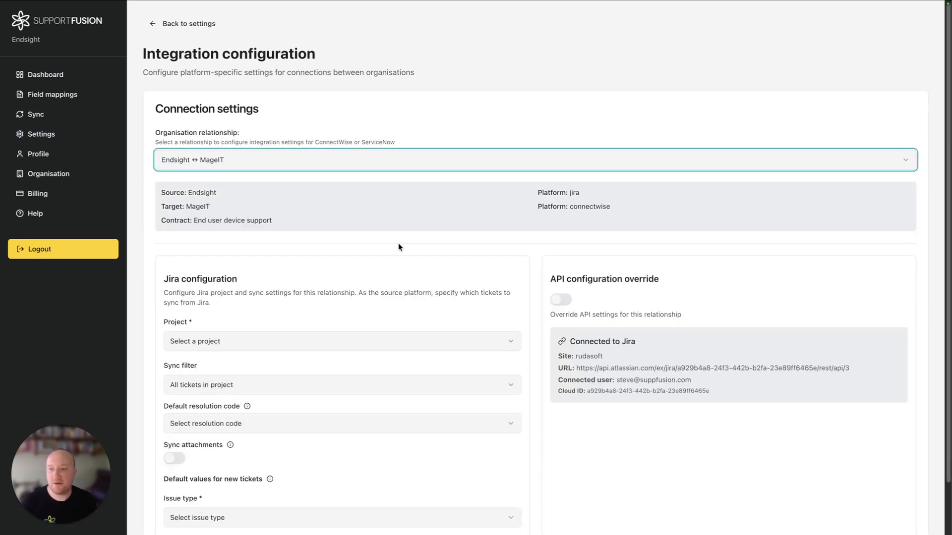
# Step: Review the Jira project, queue filter, comment sync and default issue type settings, and save the Jira configuration
pyautogui.scroll(-2, 398, 244)
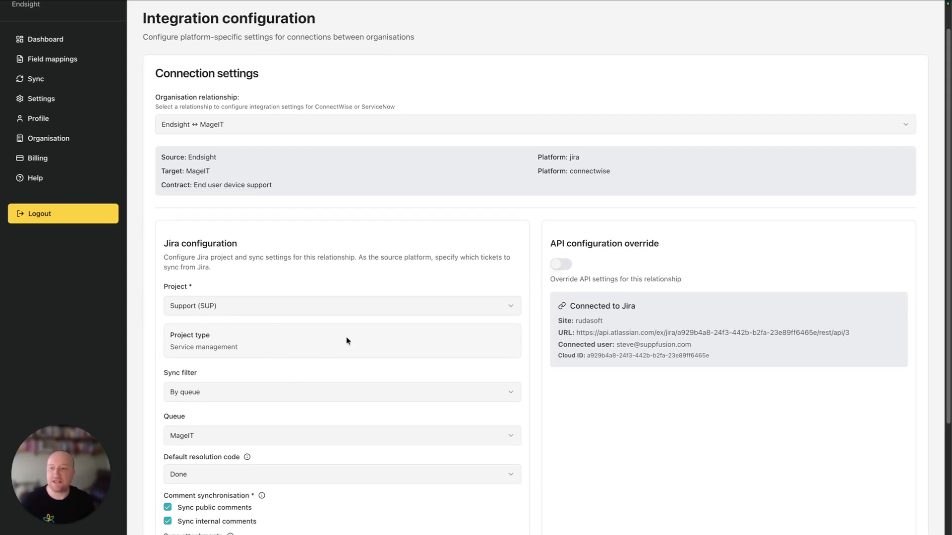
pyautogui.scroll(-1, 292, 346)
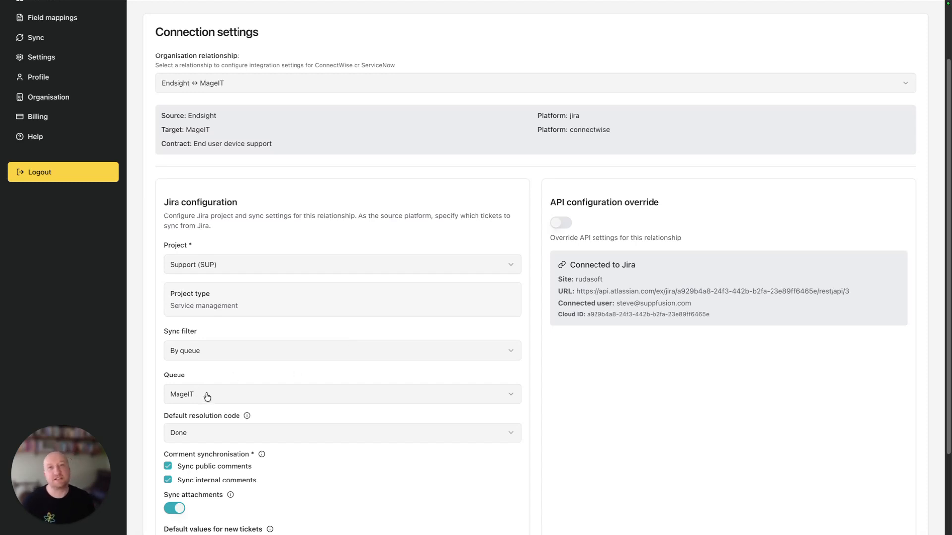
pyautogui.scroll(-1, 324, 356)
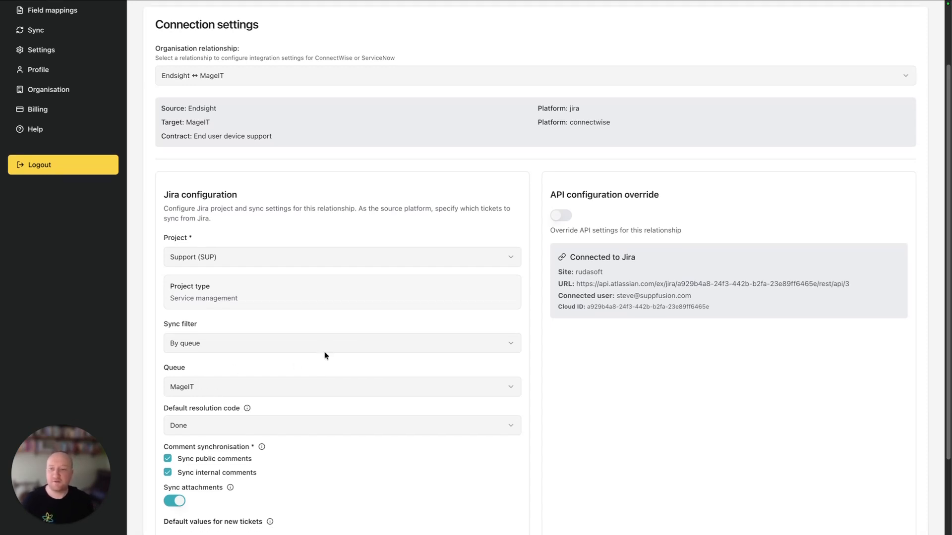
pyautogui.scroll(-2, 324, 356)
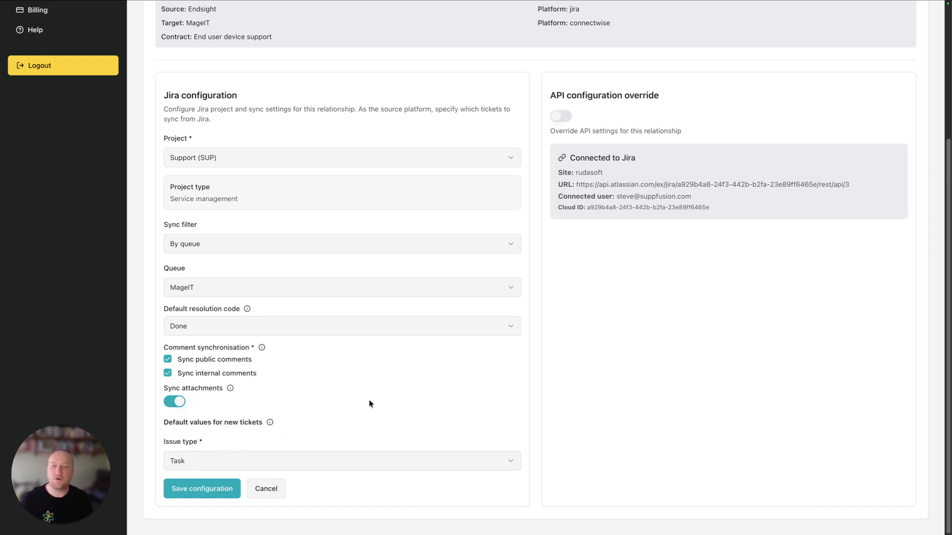
pyautogui.click(198, 488)
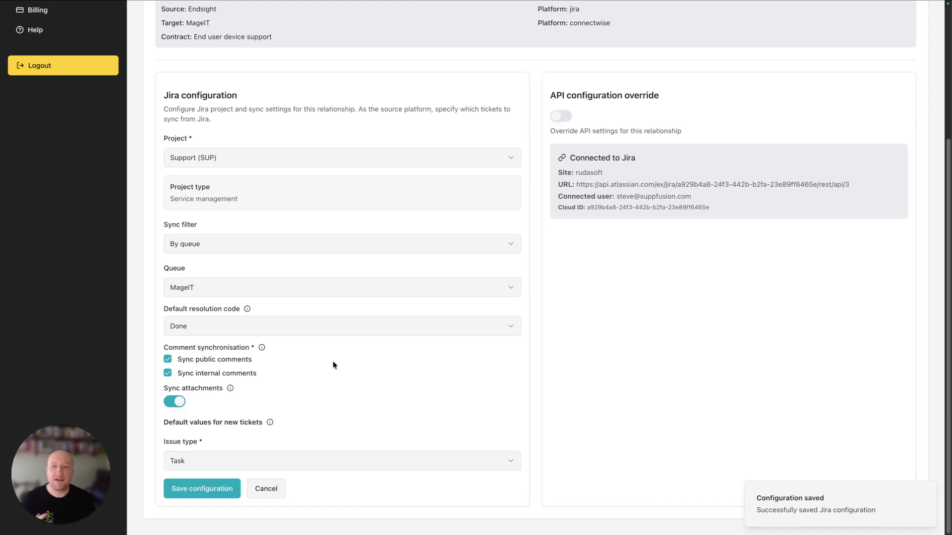
# Step: Open the initial sync setup for the MageIT relationship on the ticket synchronisation page
pyautogui.scroll(5, 332, 363)
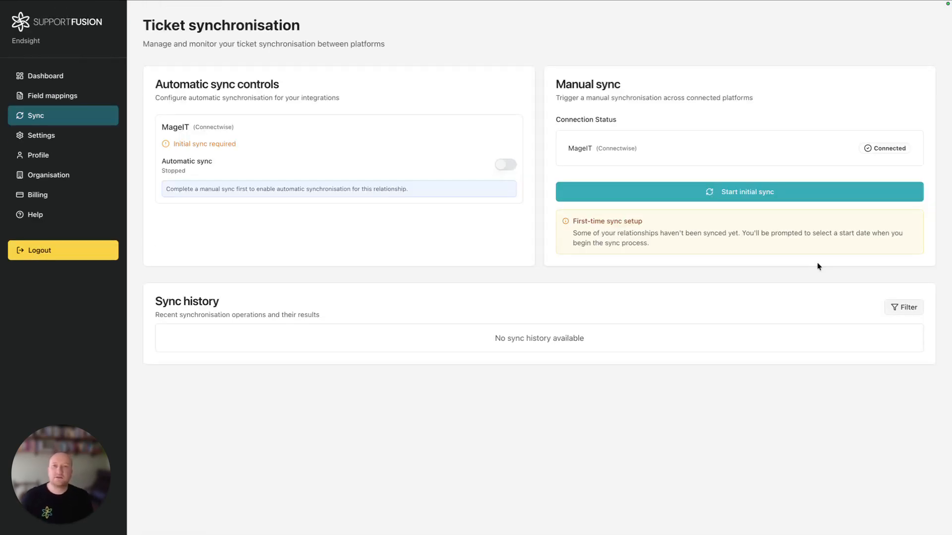
pyautogui.click(724, 195)
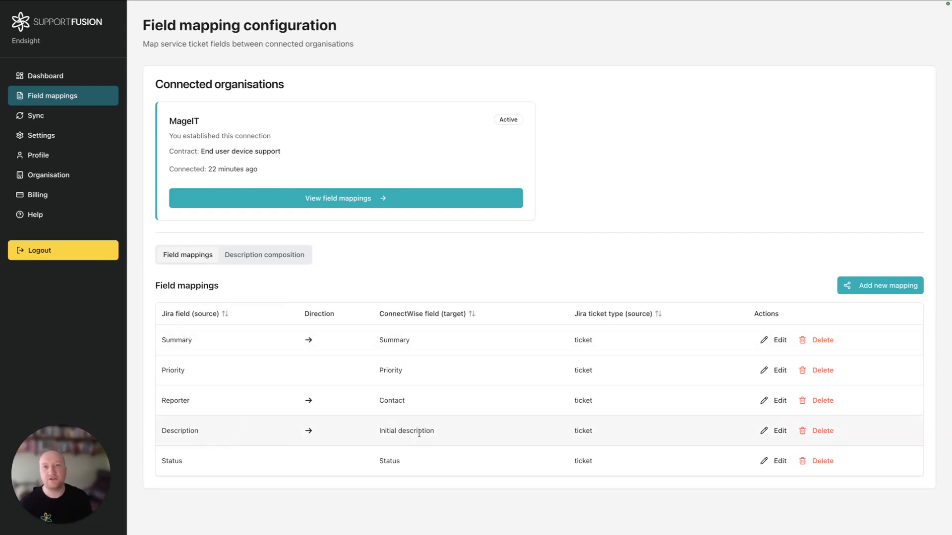
# Step: Review the value mappings between the Jira and ConnectWise Priority fields and save the field mapping
pyautogui.click(774, 372)
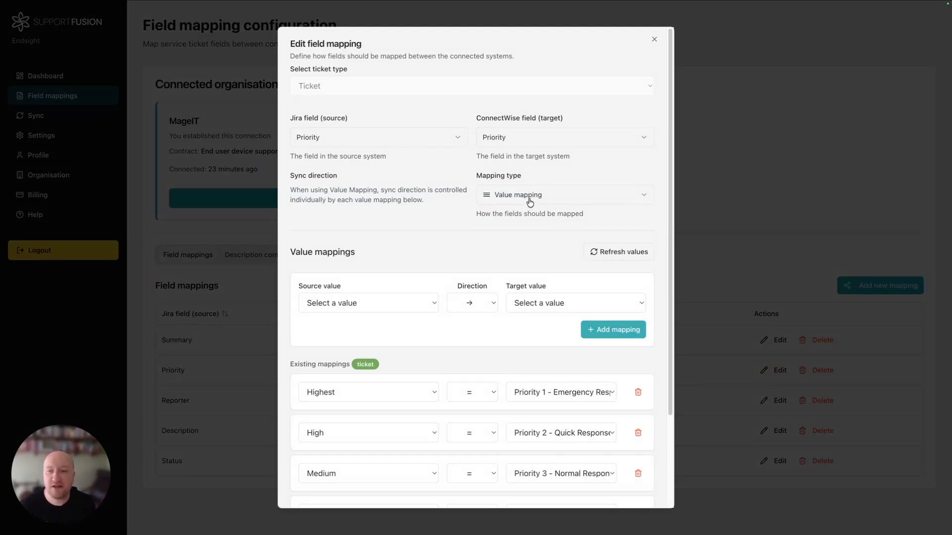
pyautogui.scroll(-3, 498, 242)
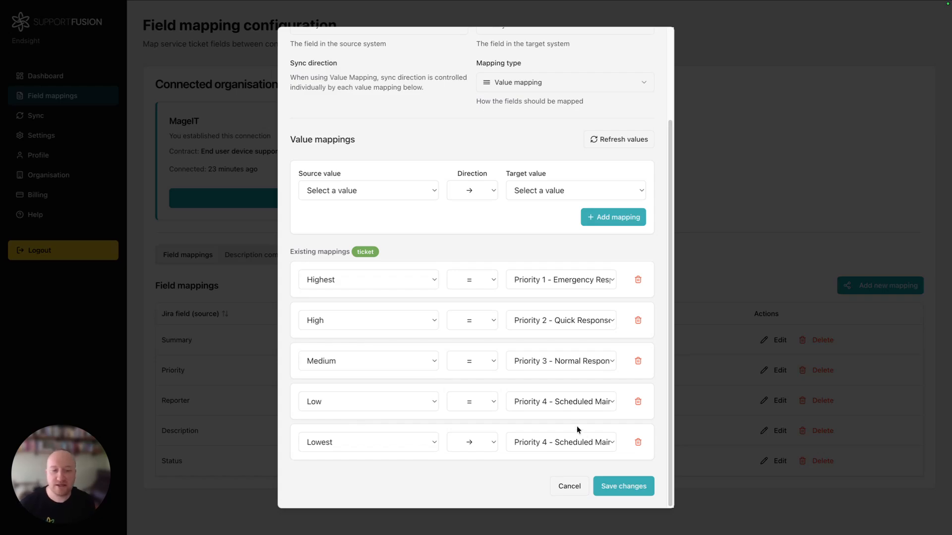
pyautogui.click(601, 479)
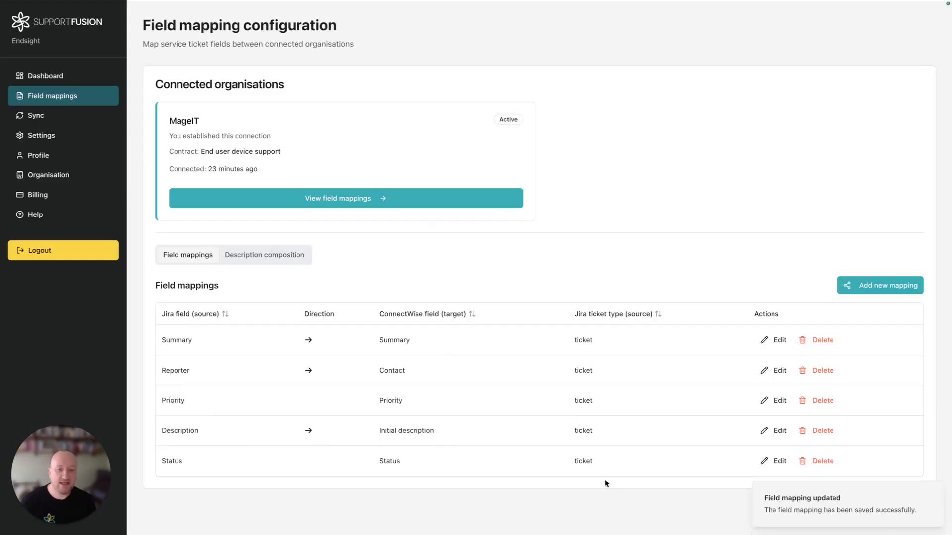
# Step: Review the Status value mappings, including the closure state on Done, and save the field mapping
pyautogui.click(773, 462)
pyautogui.scroll(-3, 486, 280)
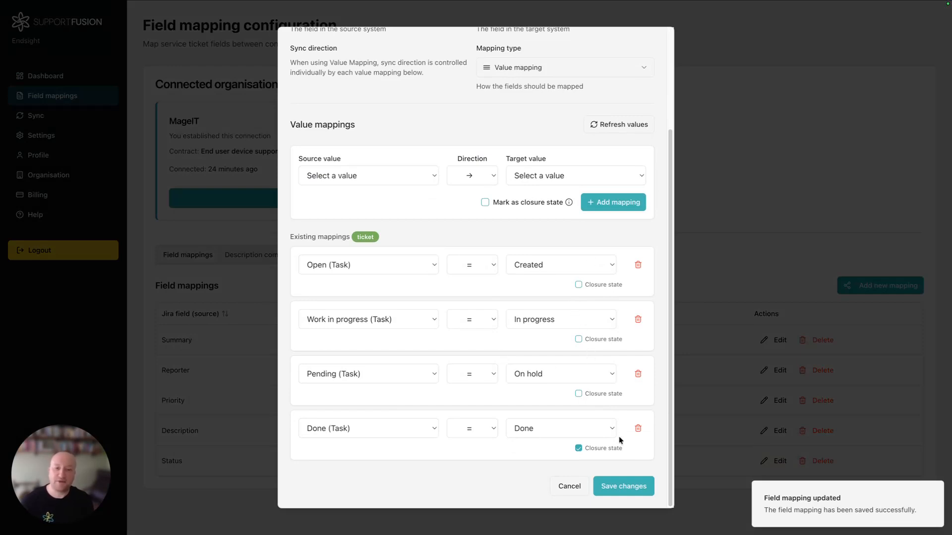
pyautogui.click(636, 492)
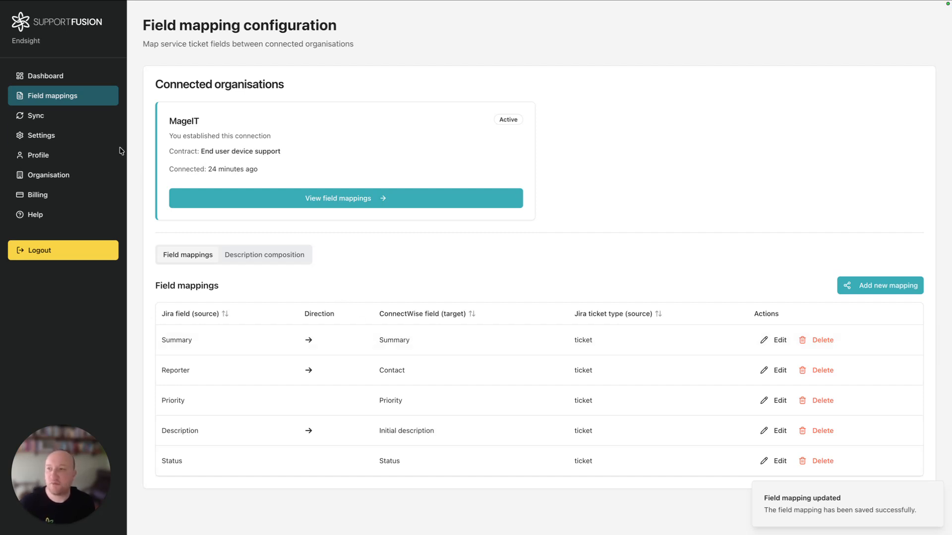
# Step: Run the initial ticket sync with the default start date and check the processed ticket details in the sync history
pyautogui.click(35, 115)
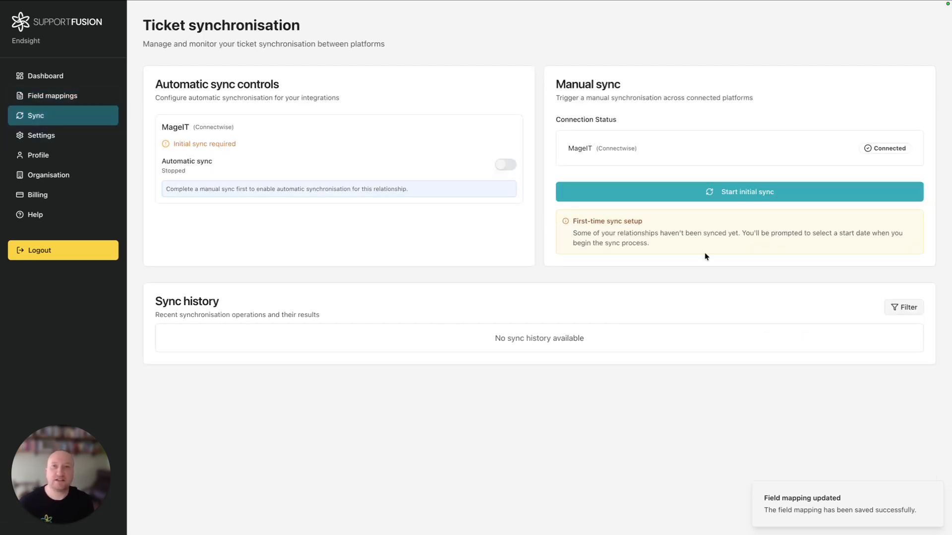
pyautogui.click(705, 197)
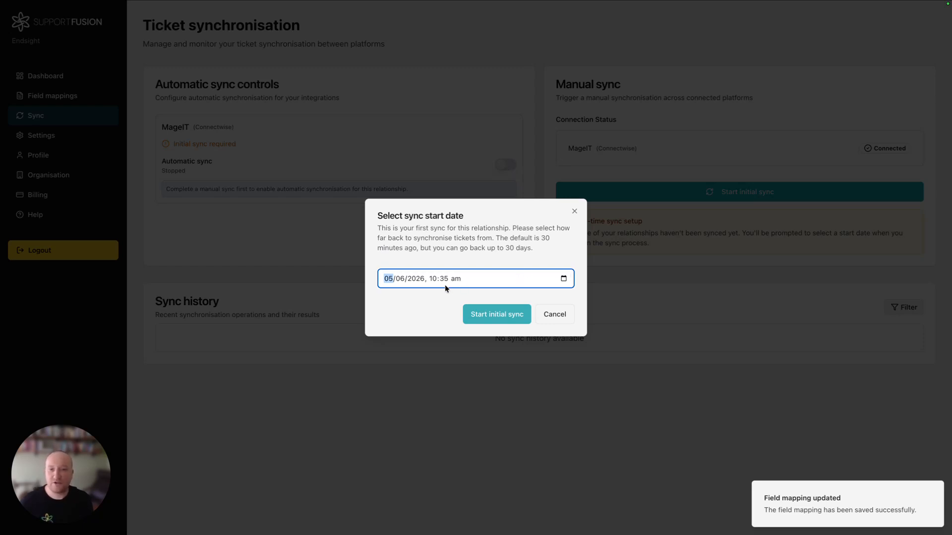
pyautogui.click(492, 311)
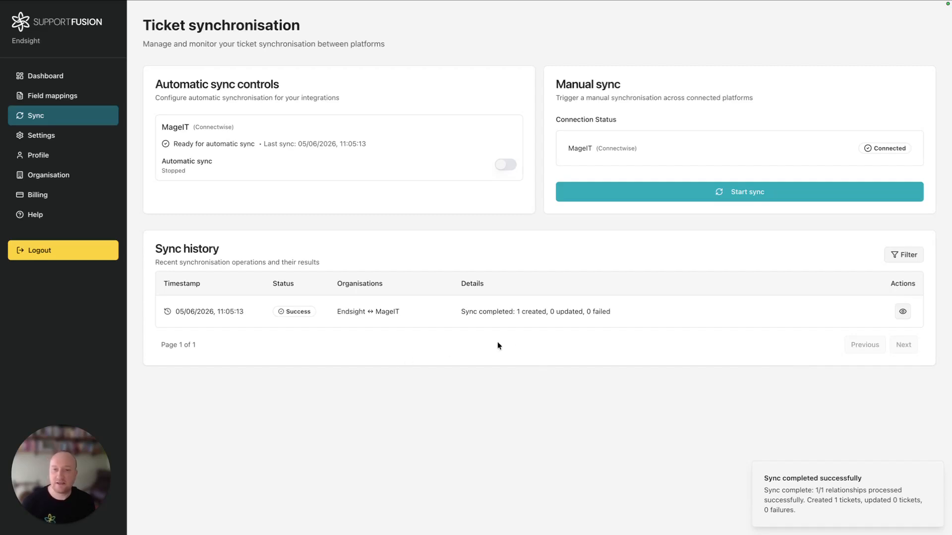
pyautogui.click(902, 312)
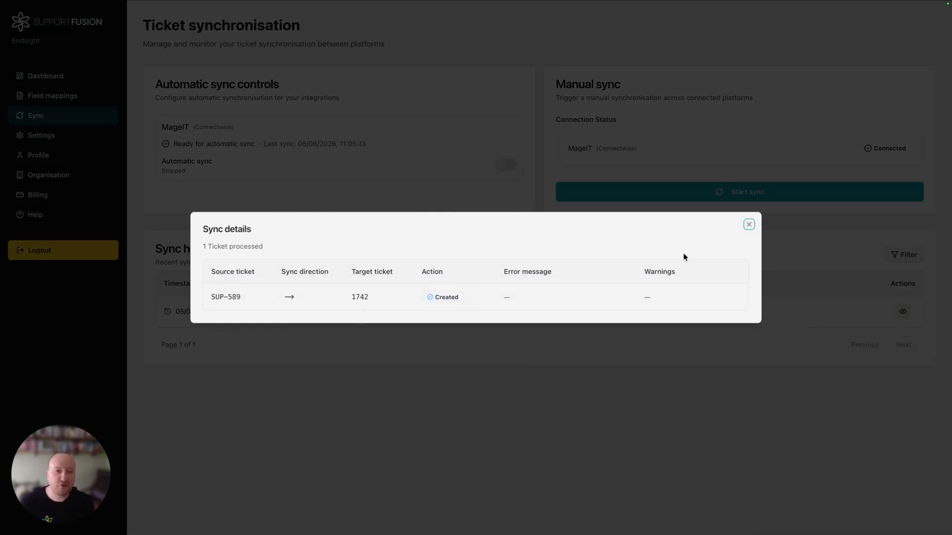
pyautogui.click(748, 224)
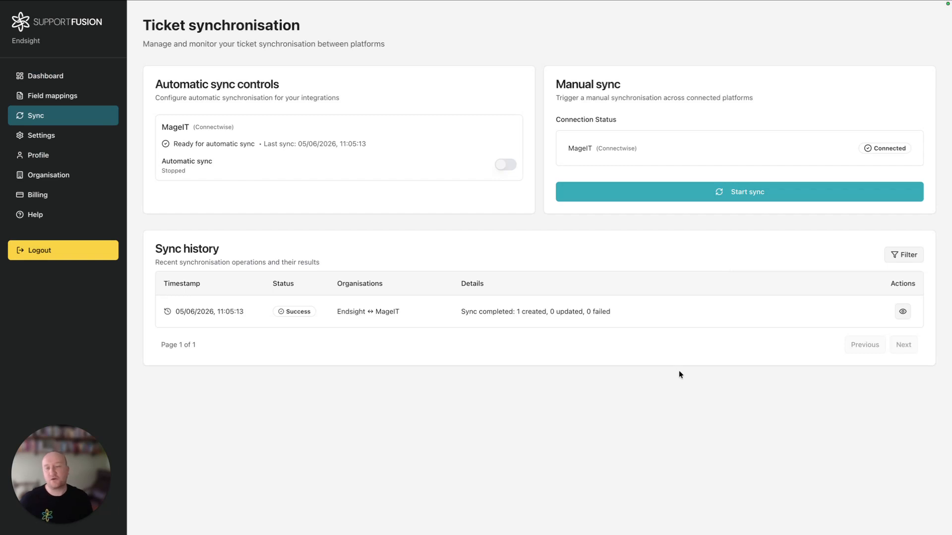